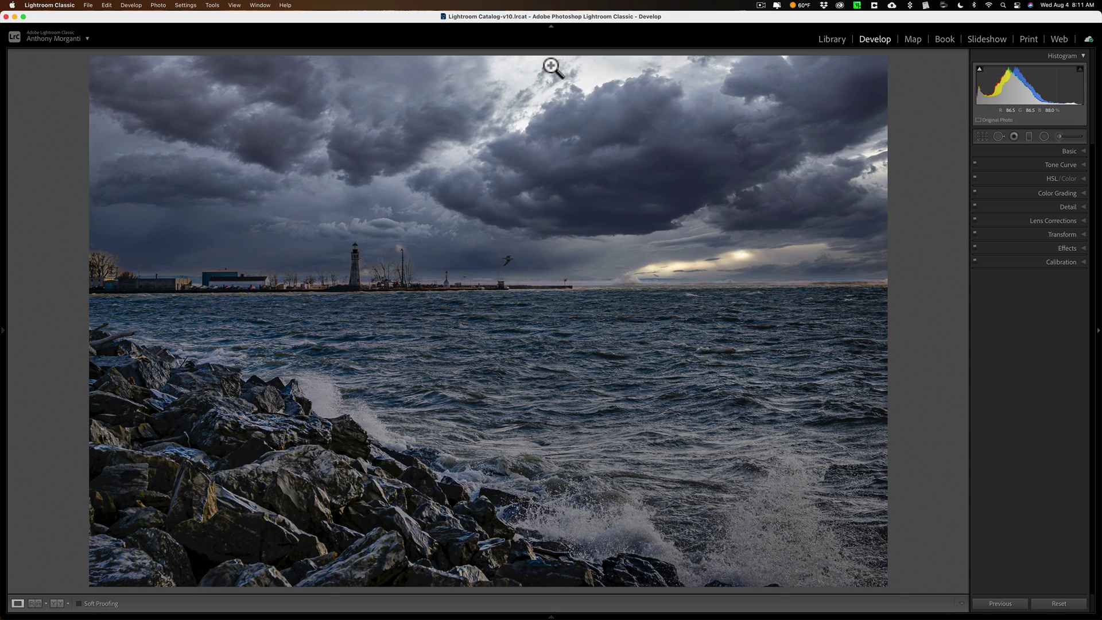
Step: Open a copy of the lighthouse photo, with its Lightroom adjustments, in Boris FX Optics
right_click(492, 147)
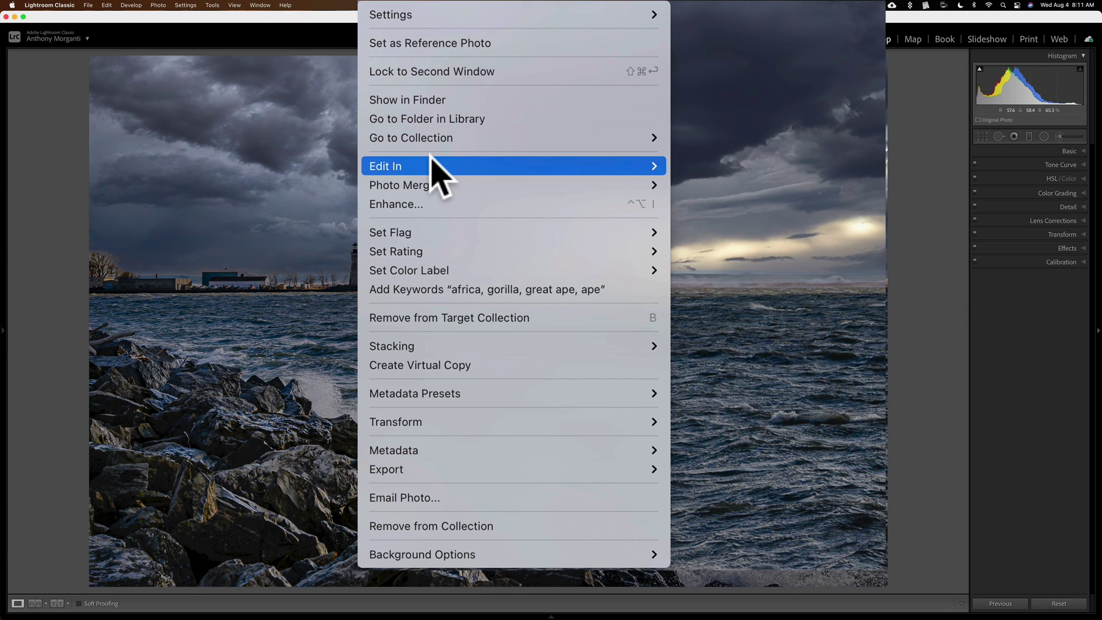
mouse_move(432, 165)
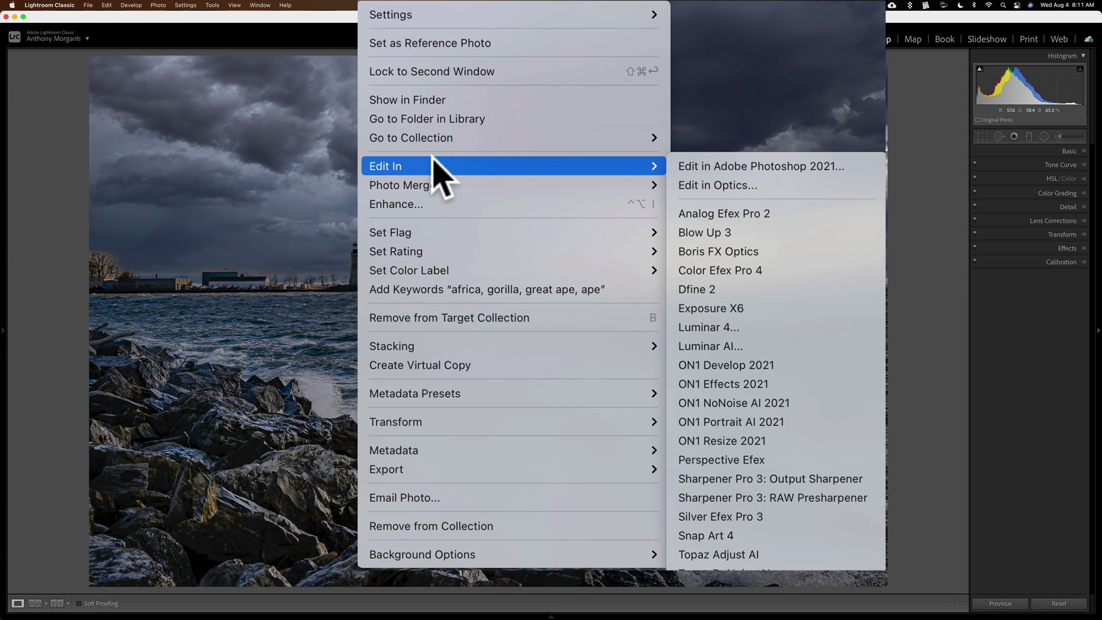
left_click(696, 251)
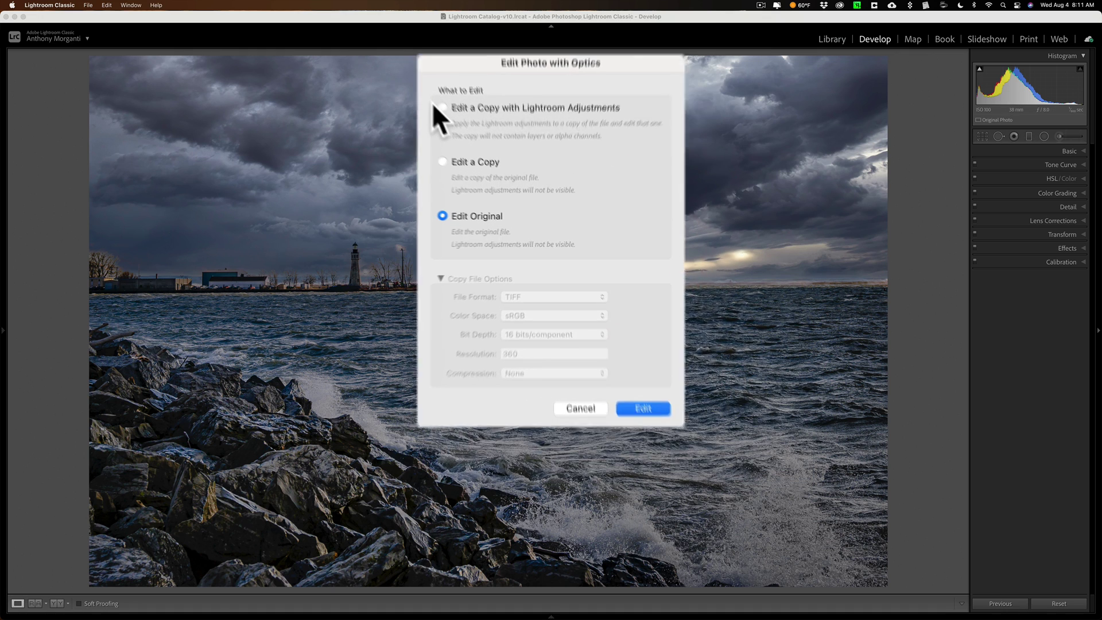
left_click(417, 76)
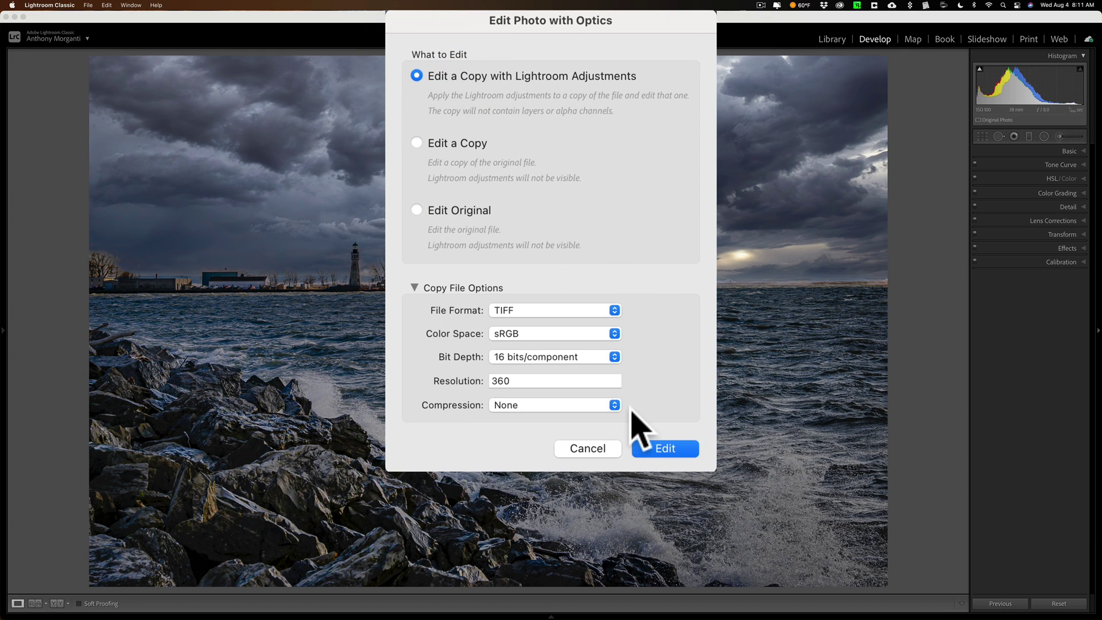
left_click(674, 449)
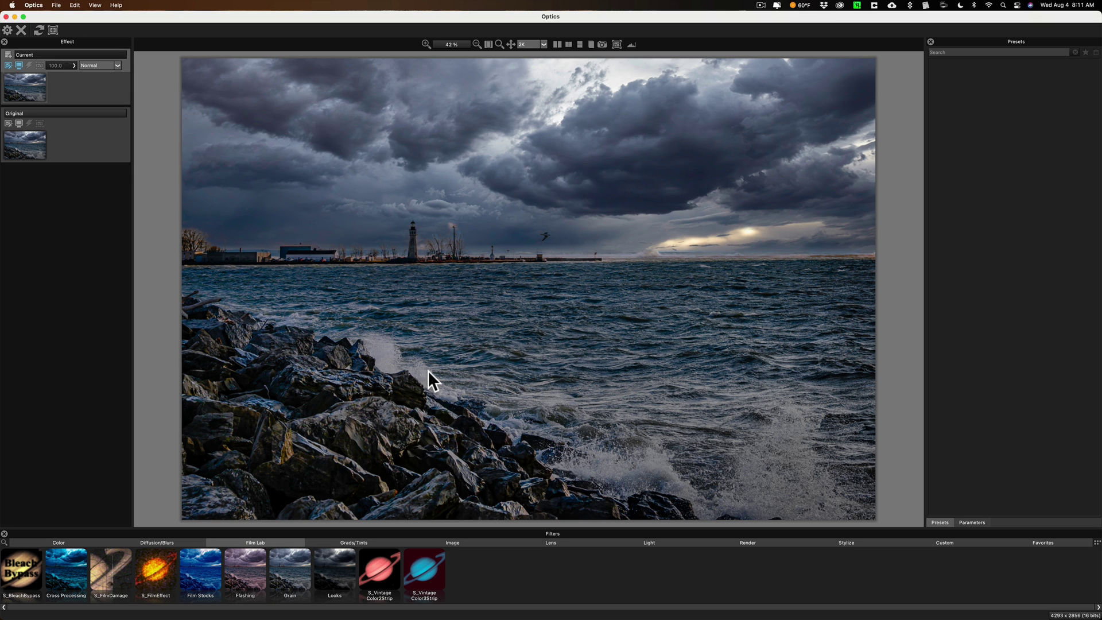
Step: Apply the S_Zap lightning filter from the Render filters
left_click(748, 543)
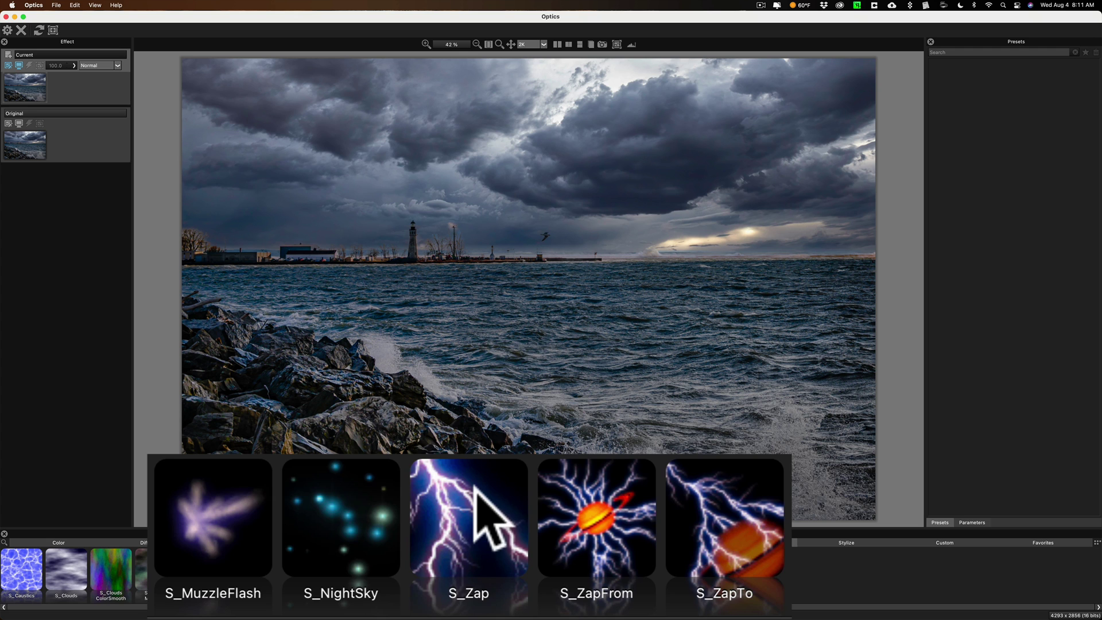
left_click(469, 571)
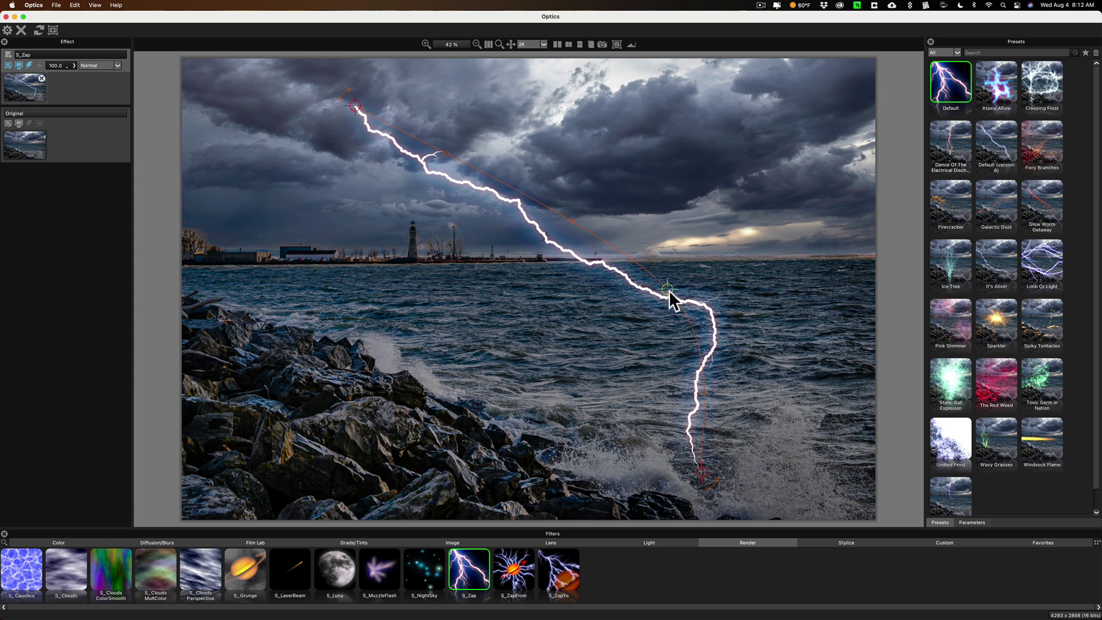
Step: Drag the bolt's start, bend and end handles so it runs from the upper-left clouds onto the lighthouse top
left_click_drag(666, 288, 546, 172)
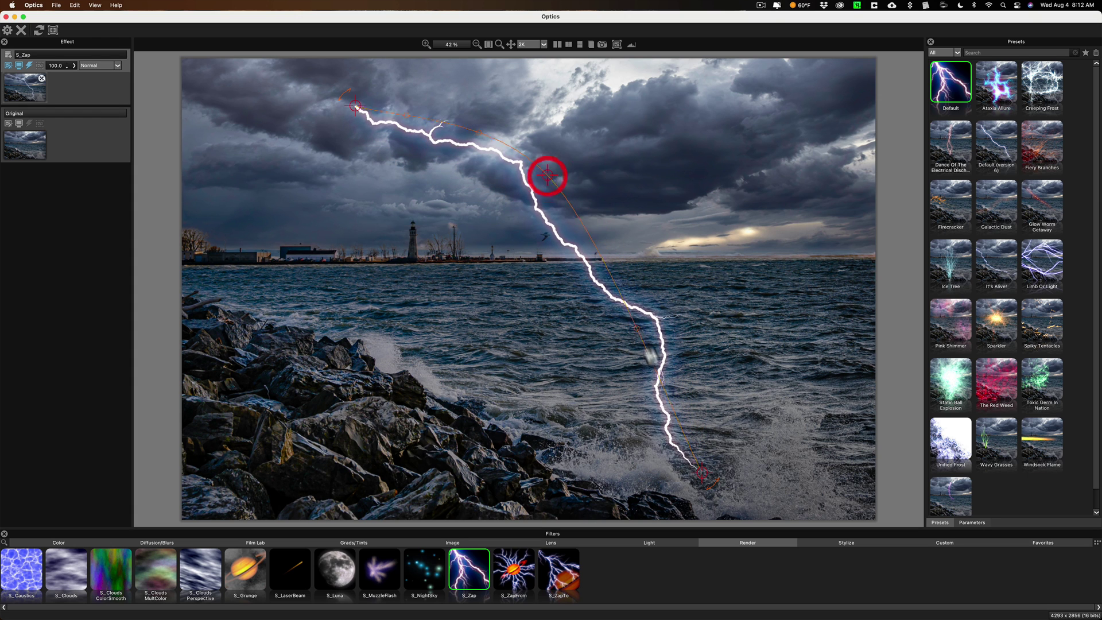
left_click_drag(700, 469, 692, 464)
left_click_drag(631, 419, 416, 221)
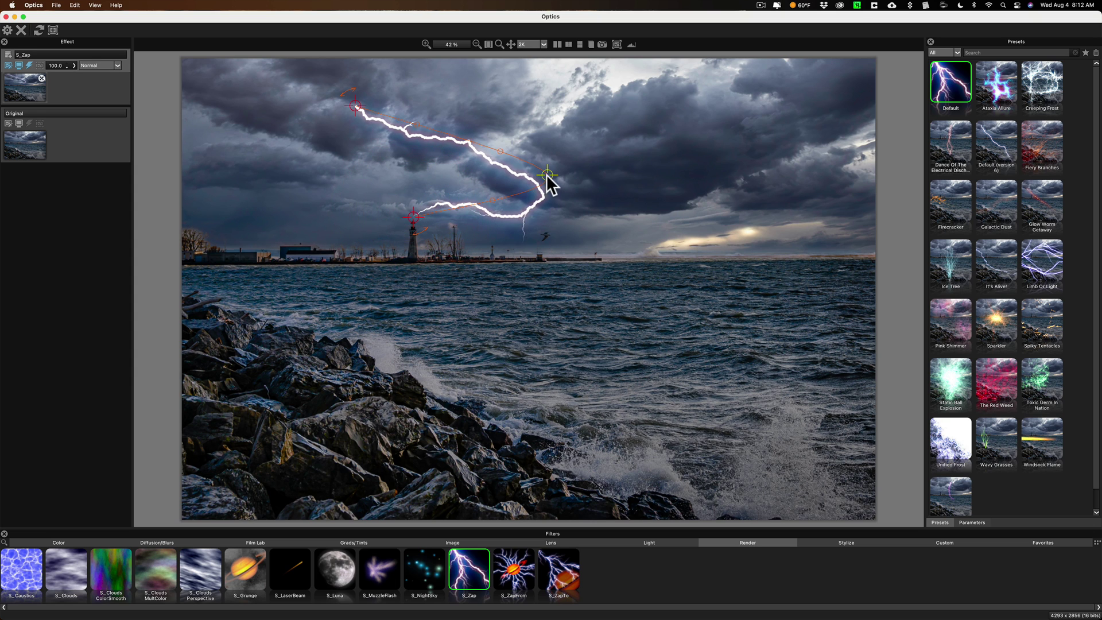
left_click_drag(548, 176, 434, 125)
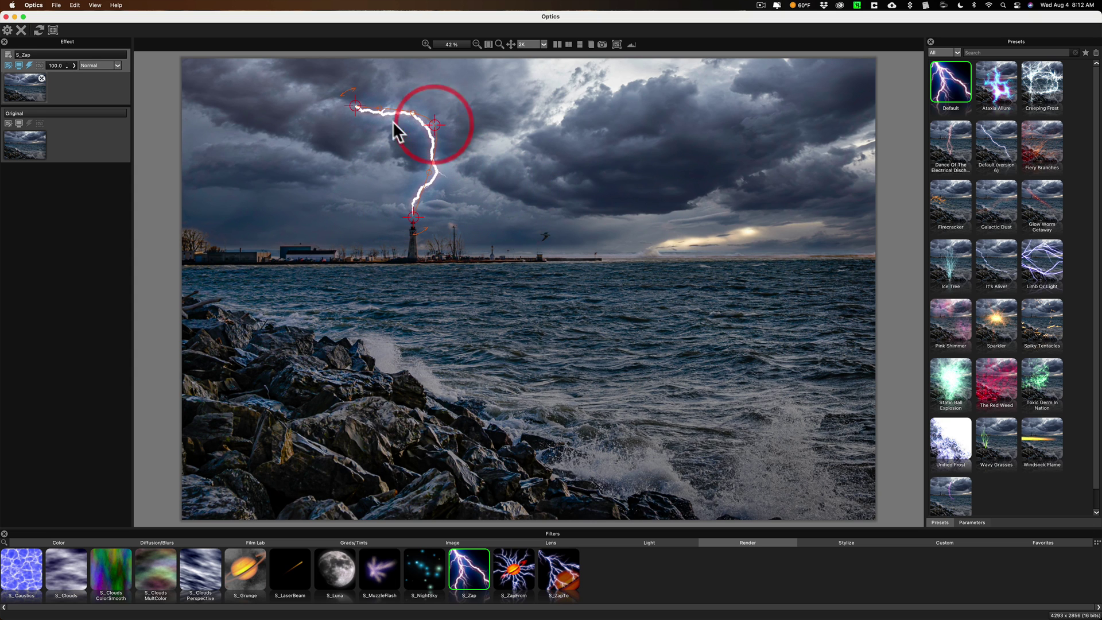
left_click_drag(357, 108, 263, 71)
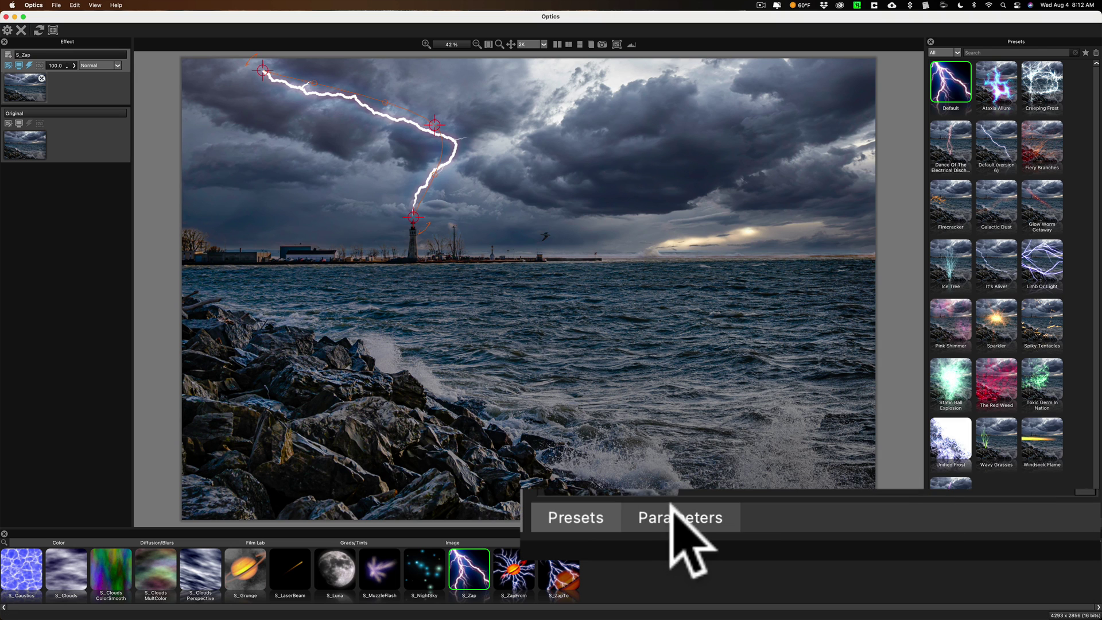
Step: In the S_Zap Parameters, try Bolts, Point 1–3 Enable and Vary Endpoint, leaving Point 3 enabled
left_click(971, 522)
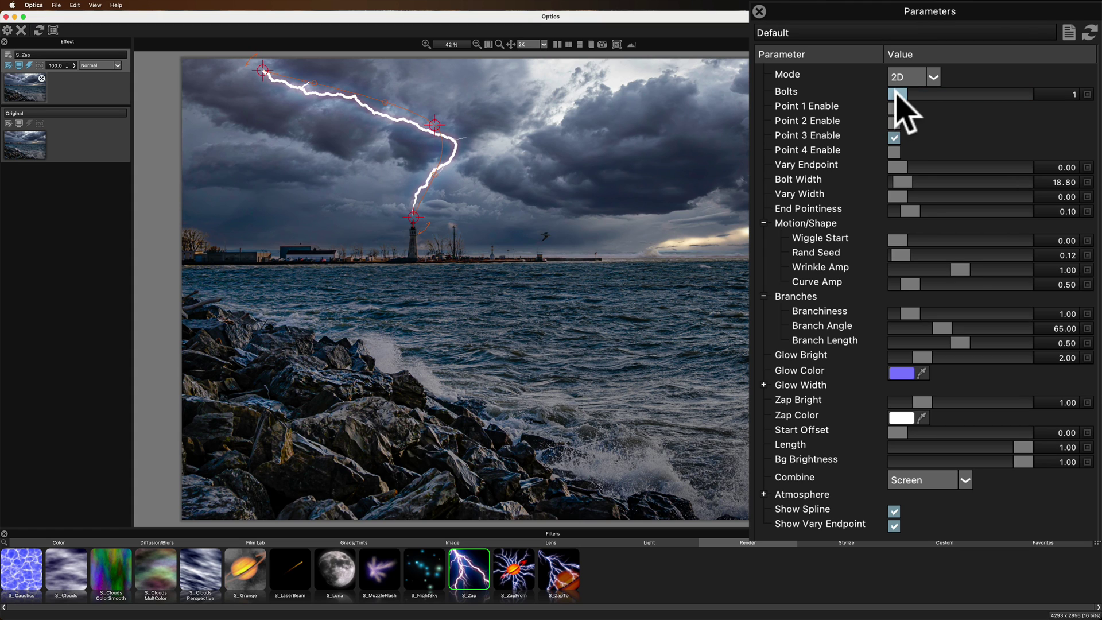
mouse_move(897, 94)
left_mouse_down()
mouse_move(934, 95)
mouse_move(893, 105)
left_mouse_up()
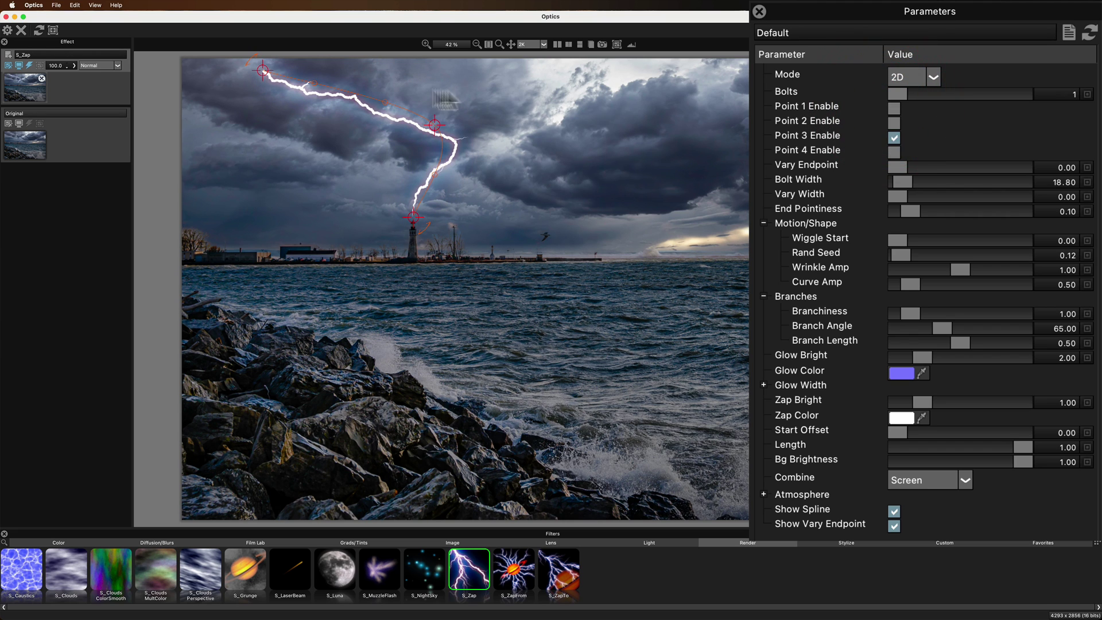
left_click(893, 108)
left_click(894, 108)
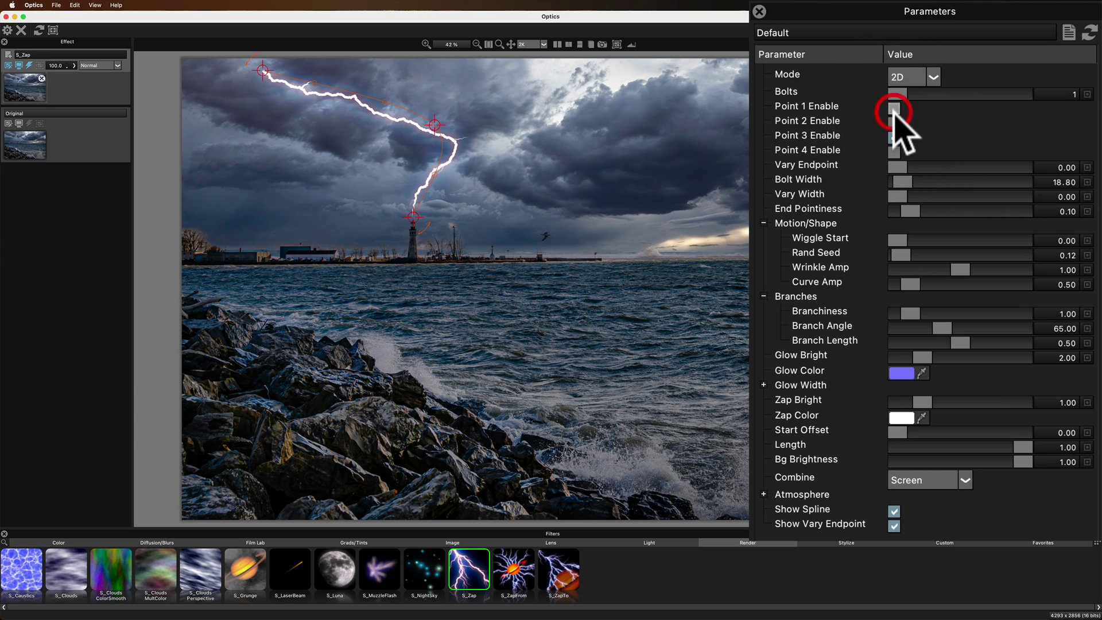
left_click(893, 122)
left_click(893, 122)
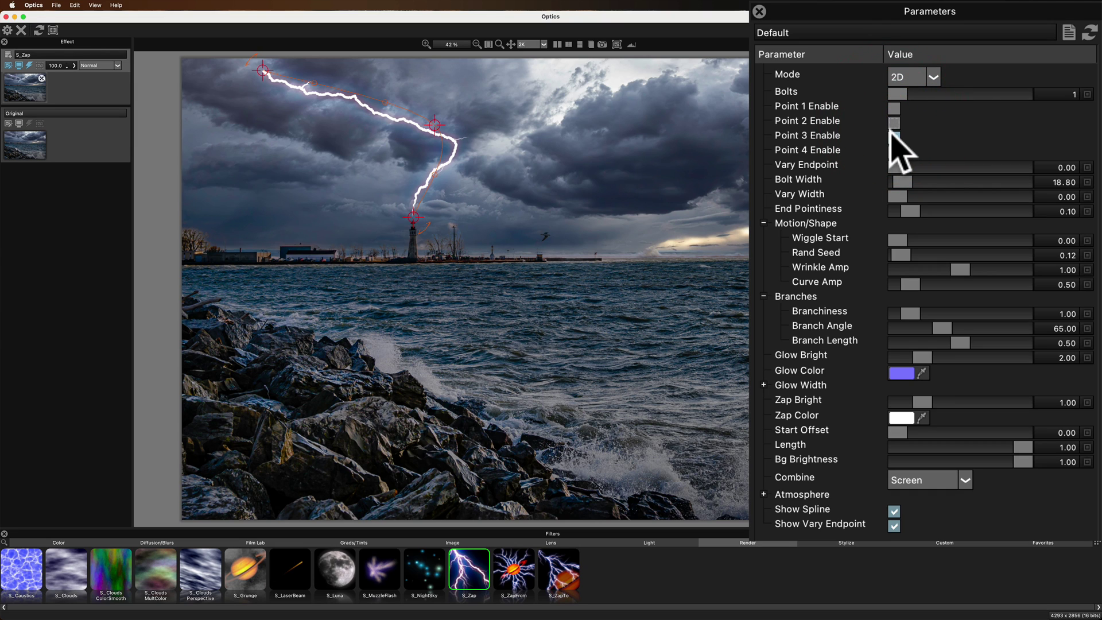
left_click(891, 136)
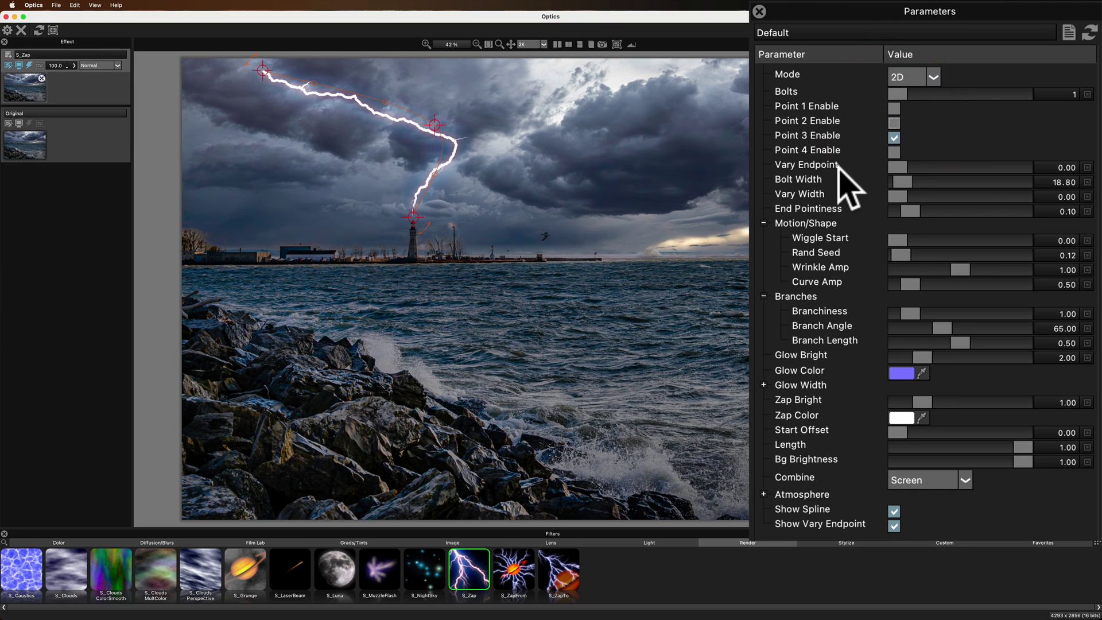
left_click_drag(899, 168, 908, 188)
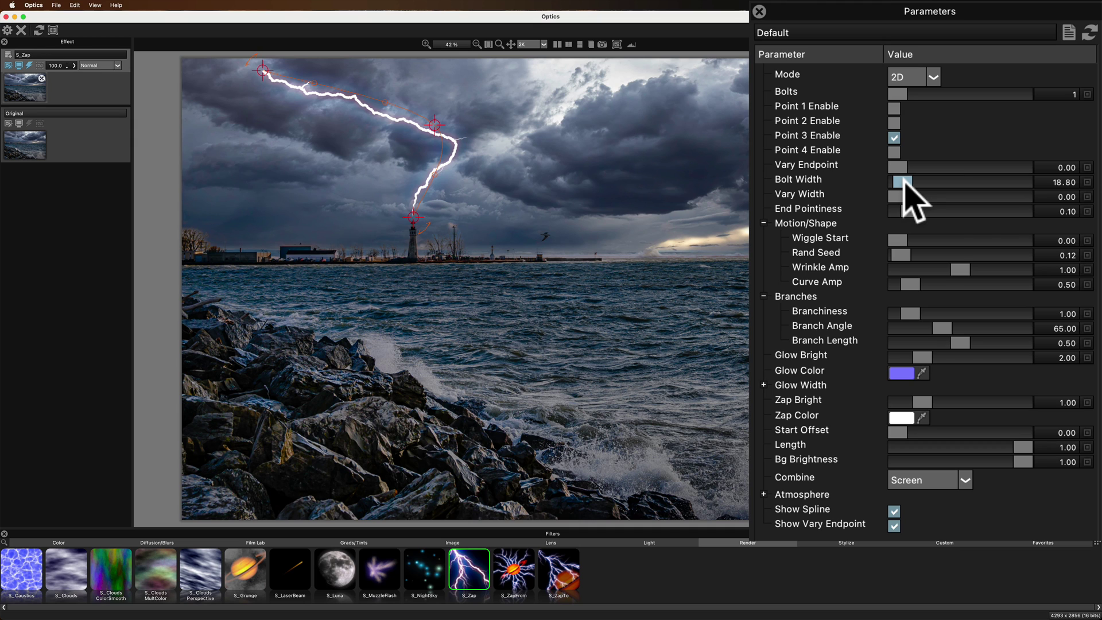
Step: Set Bolt Width 6.01, End Pointiness 0.03, Wrinkle Amp 1.03, Branchiness 6.10 and Branch Angle 59.18
left_click_drag(905, 183, 900, 183)
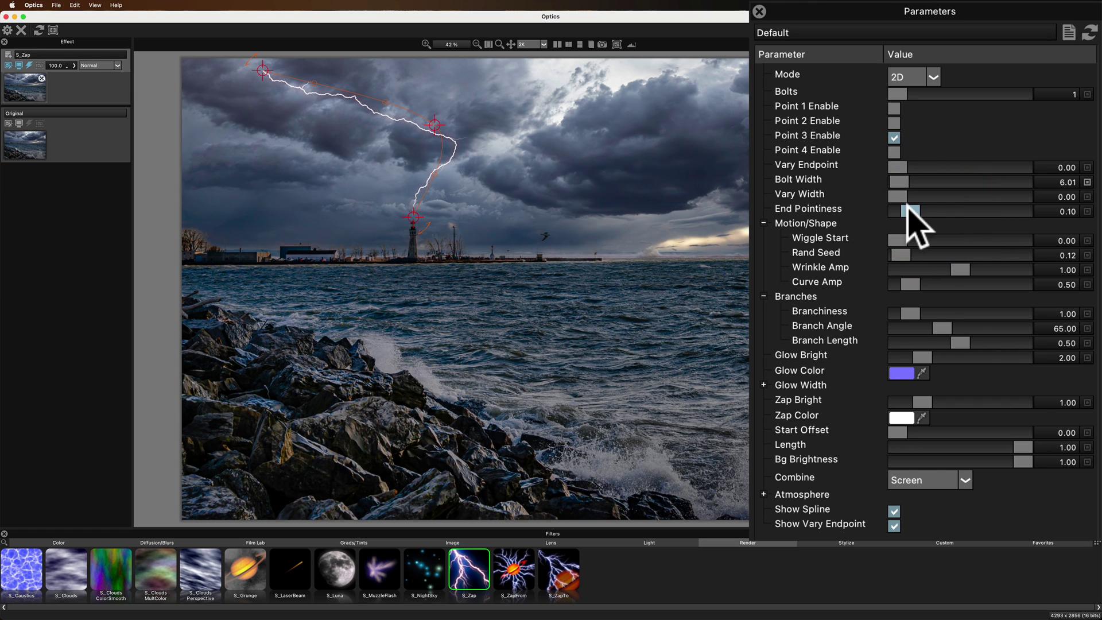
left_click_drag(908, 210, 954, 268)
left_click_drag(967, 289, 919, 289)
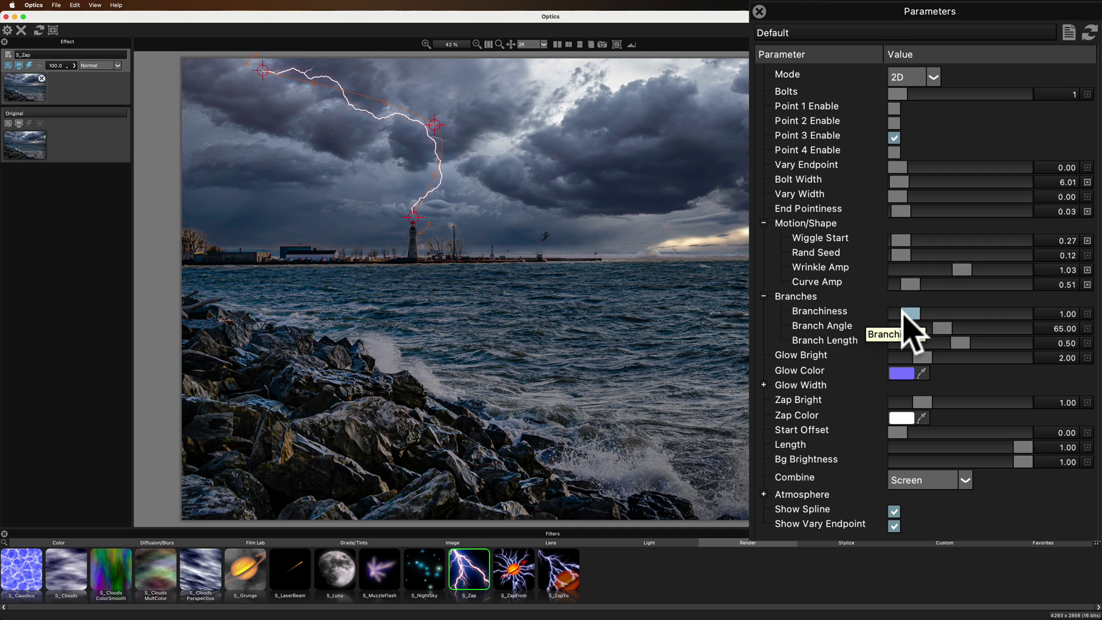
left_click_drag(904, 315, 984, 337)
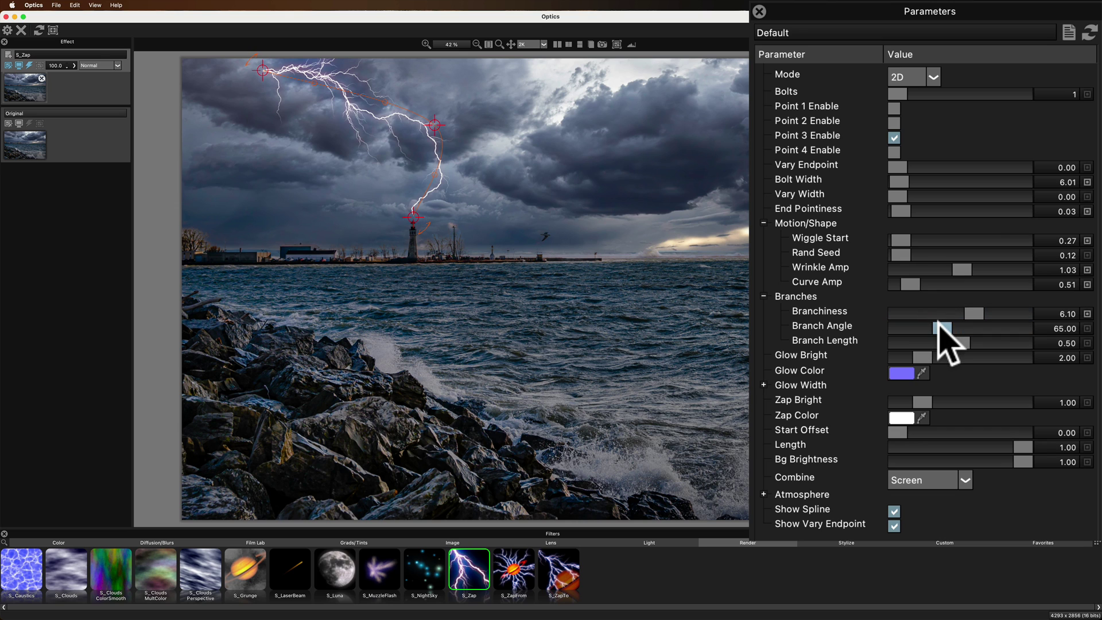
mouse_move(939, 325)
left_mouse_down()
mouse_move(986, 345)
mouse_move(940, 346)
mouse_move(974, 347)
mouse_move(939, 328)
left_mouse_up()
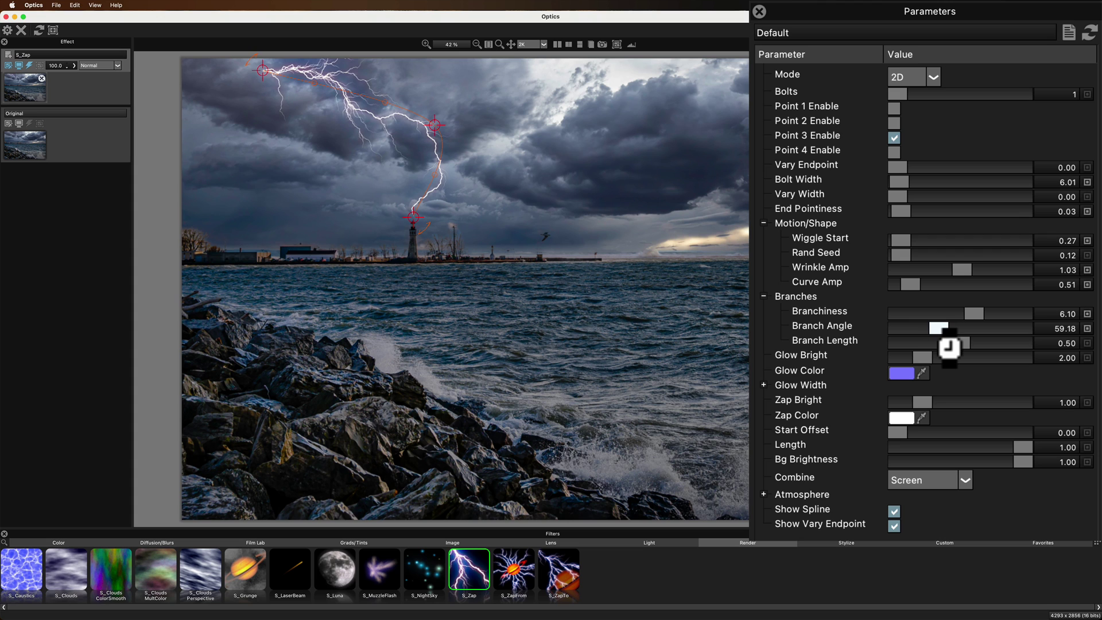
Step: Set Branch Length to 0.48, Glow Bright to 5.89 for a violet glow, and brighten the core
left_click(959, 342)
left_click_drag(957, 343, 957, 343)
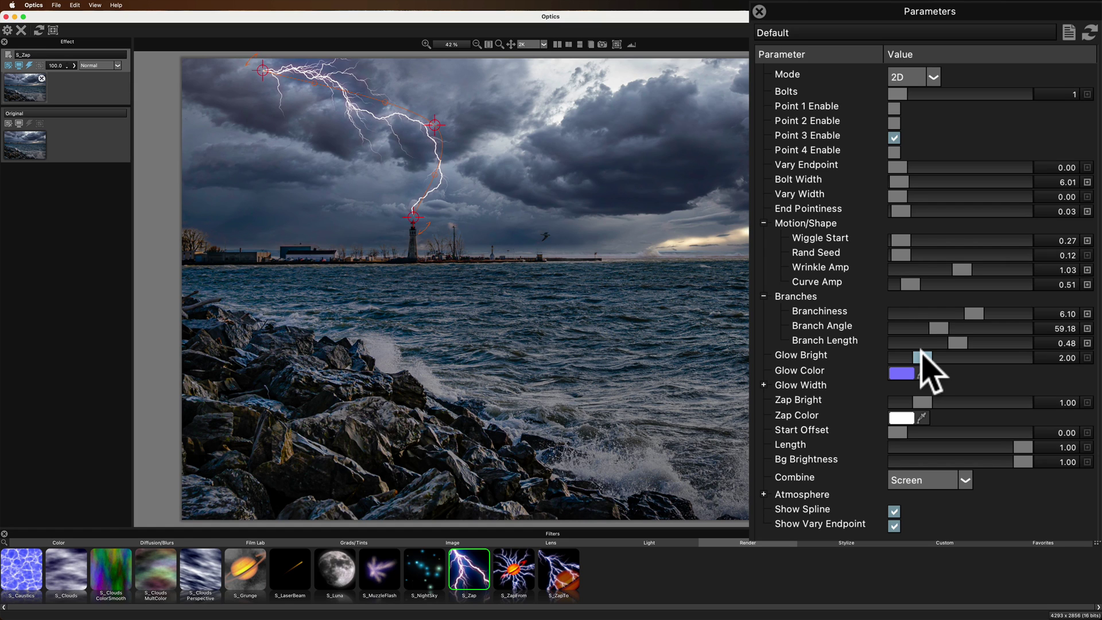
left_click_drag(921, 352, 973, 367)
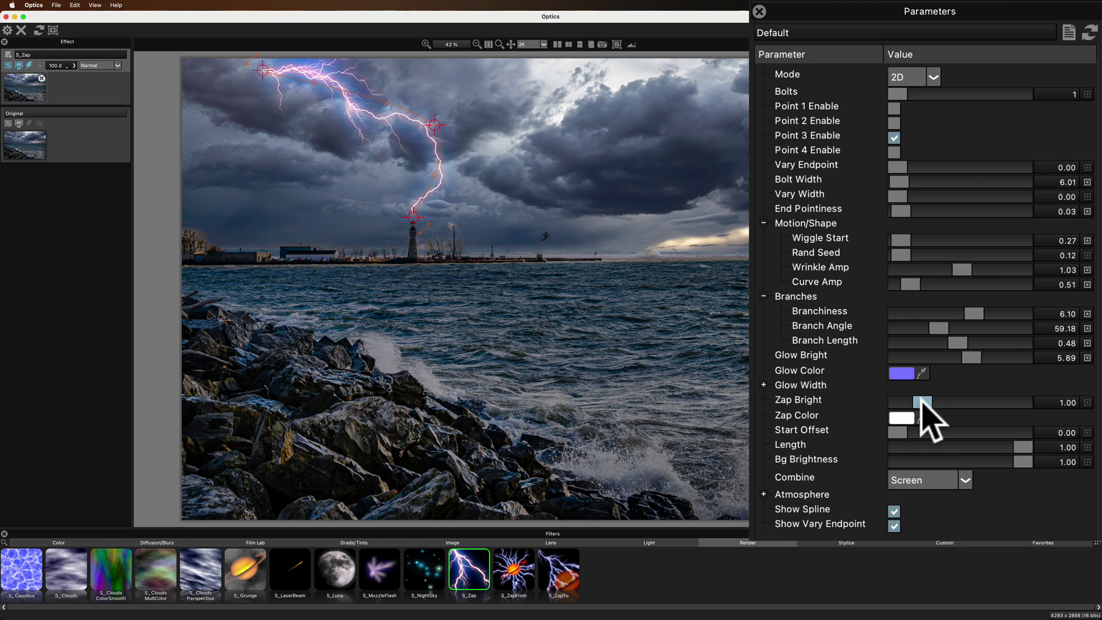
mouse_move(922, 402)
left_mouse_down()
mouse_move(948, 422)
mouse_move(928, 422)
left_mouse_up()
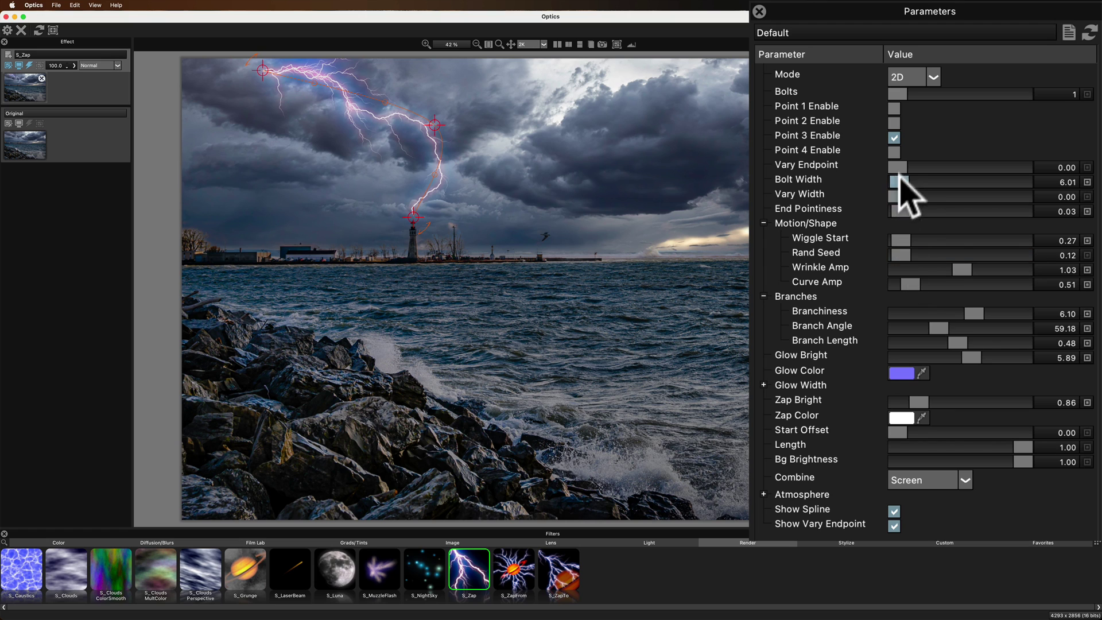
Step: Try a thicker 9.02 bolt width, then undo back to 6.01
left_click_drag(886, 186, 901, 183)
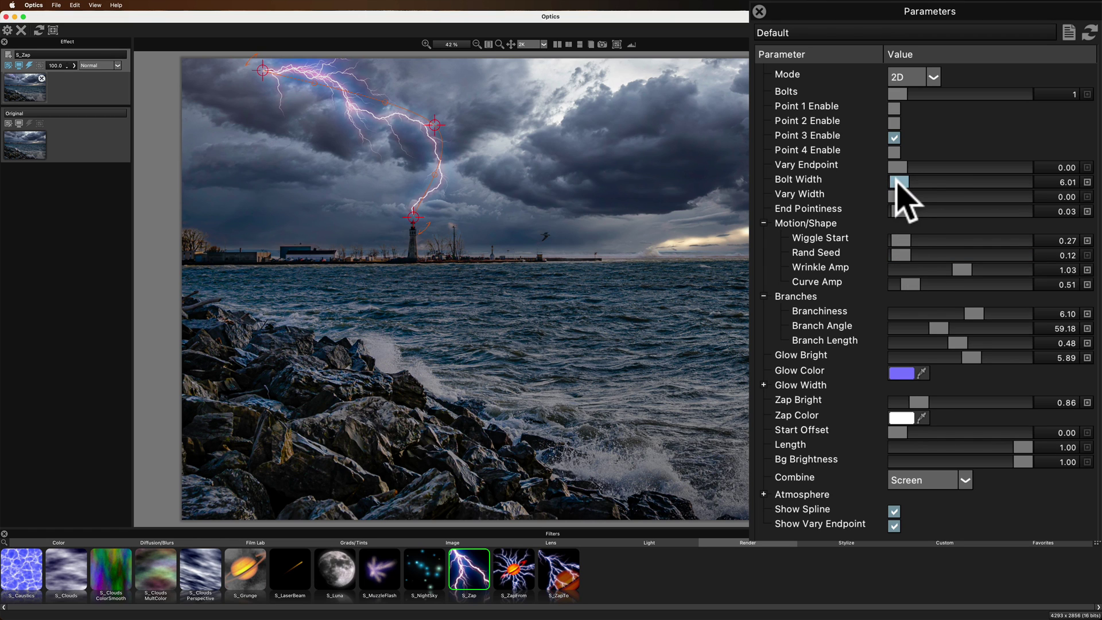
key("super+z")
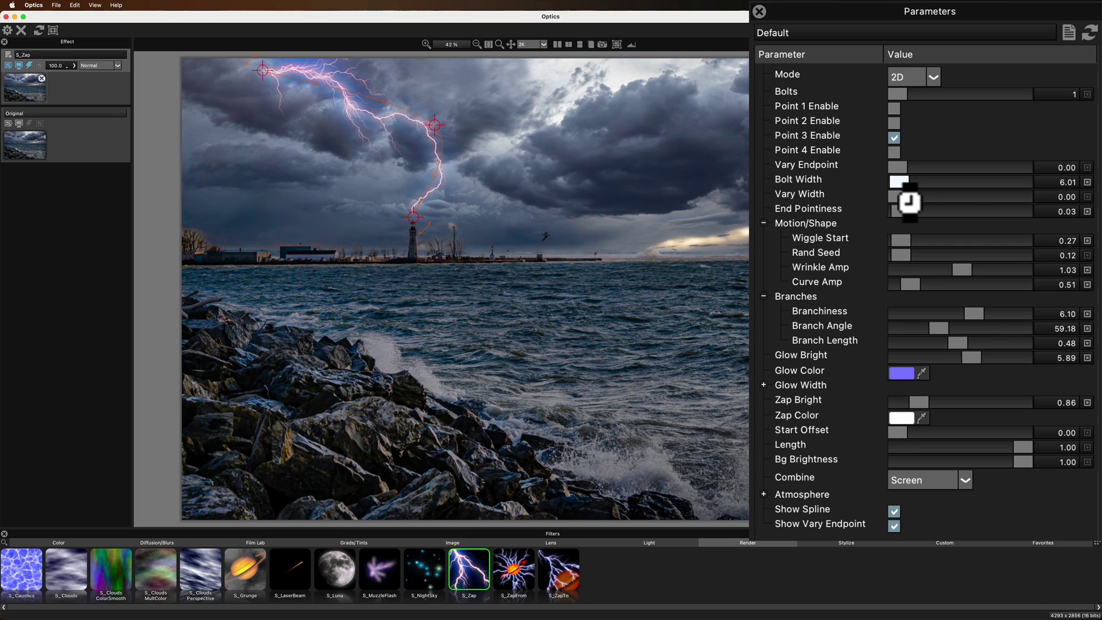
left_click(899, 181)
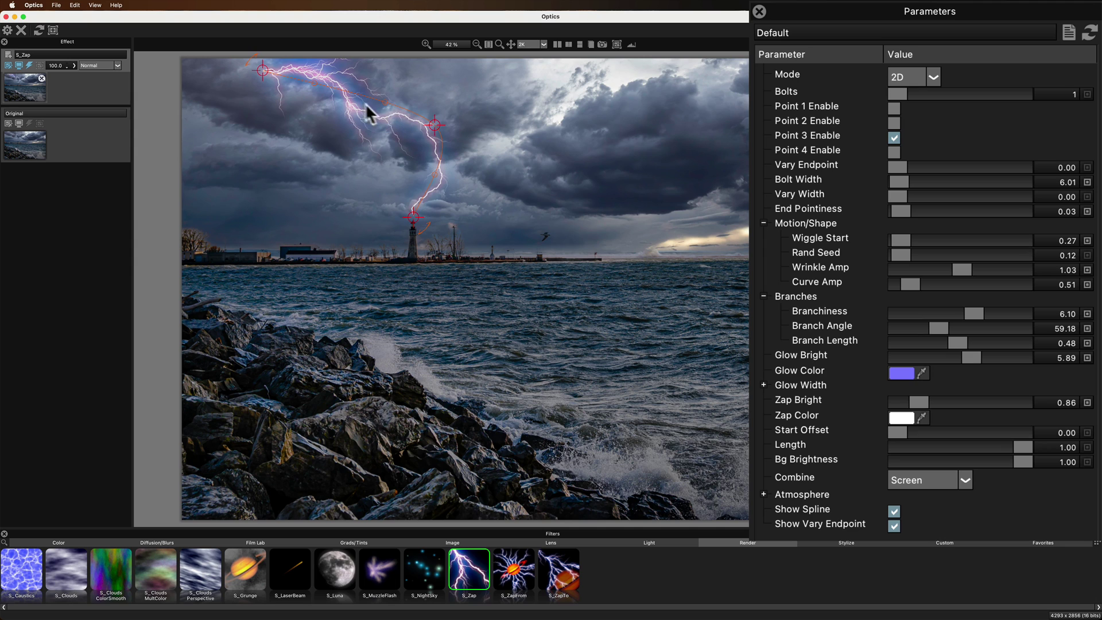
Step: Preview with Show Spline toggled, set the bolt's endpoint on the lighthouse top, and leave splines shown
left_click(894, 511)
scroll(412, 219, "up", 1)
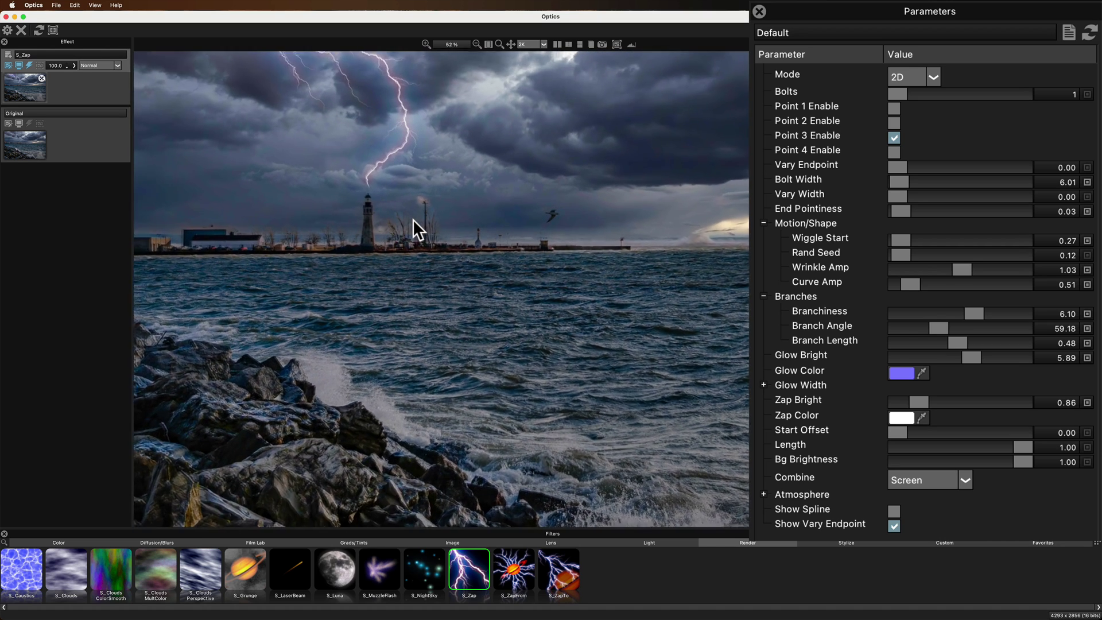
scroll(412, 218, "up", 1)
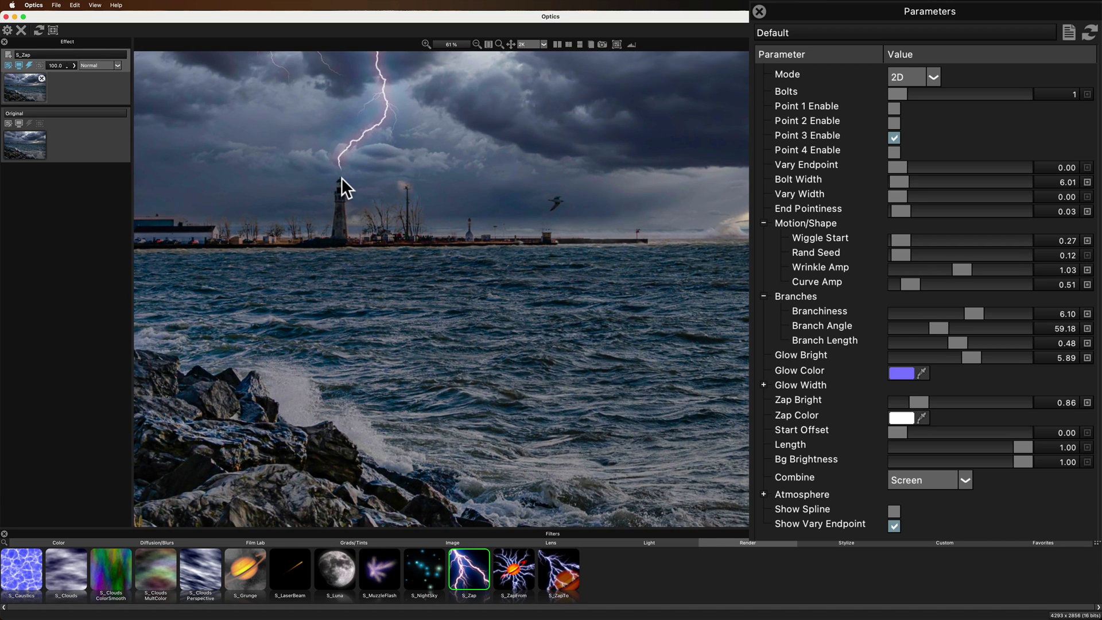
scroll(342, 178, "down", 2)
scroll(342, 177, "down", 1)
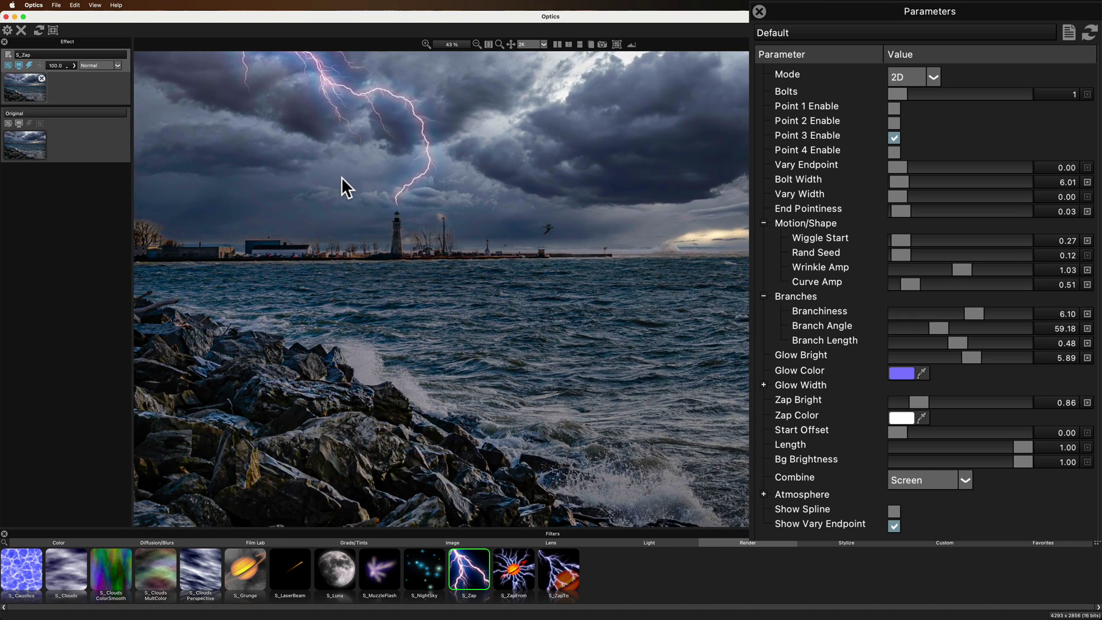
left_click(894, 511)
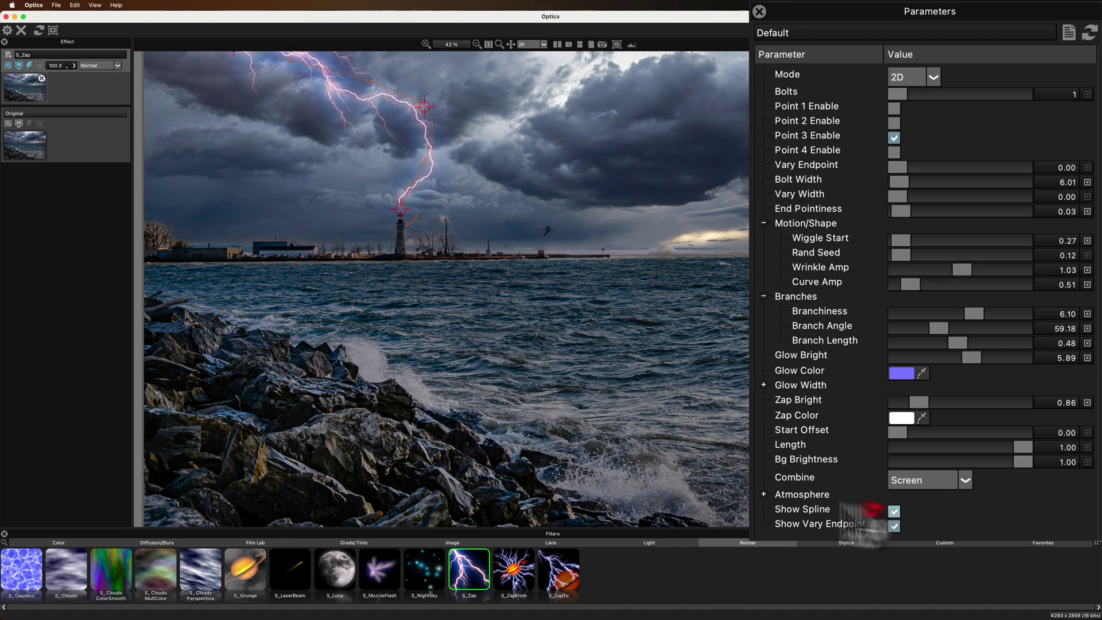
left_click(400, 210)
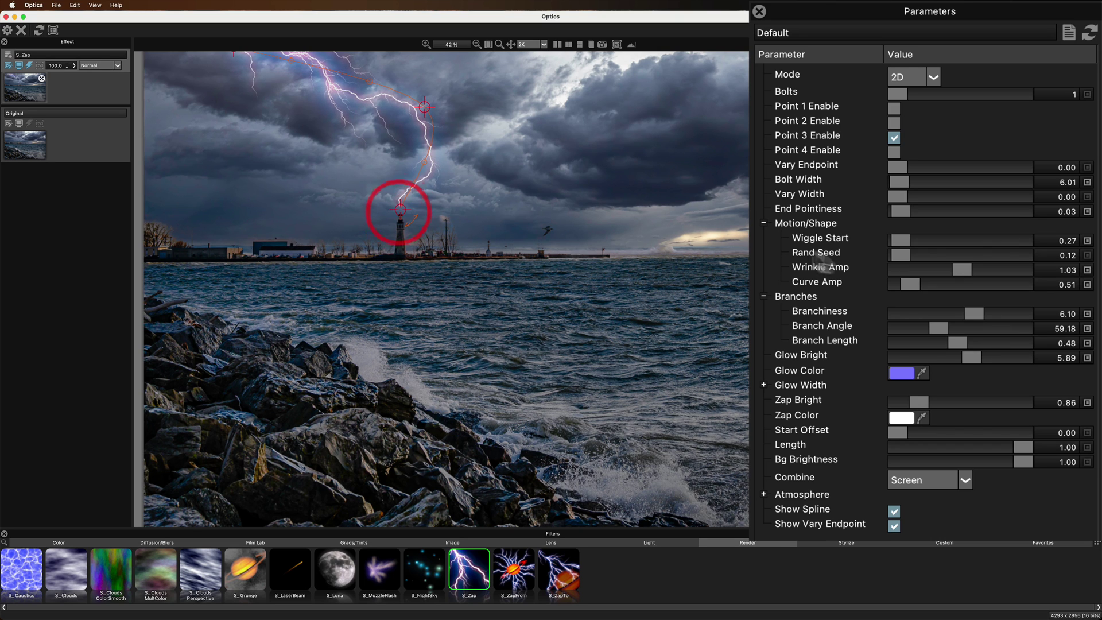
left_click(894, 510)
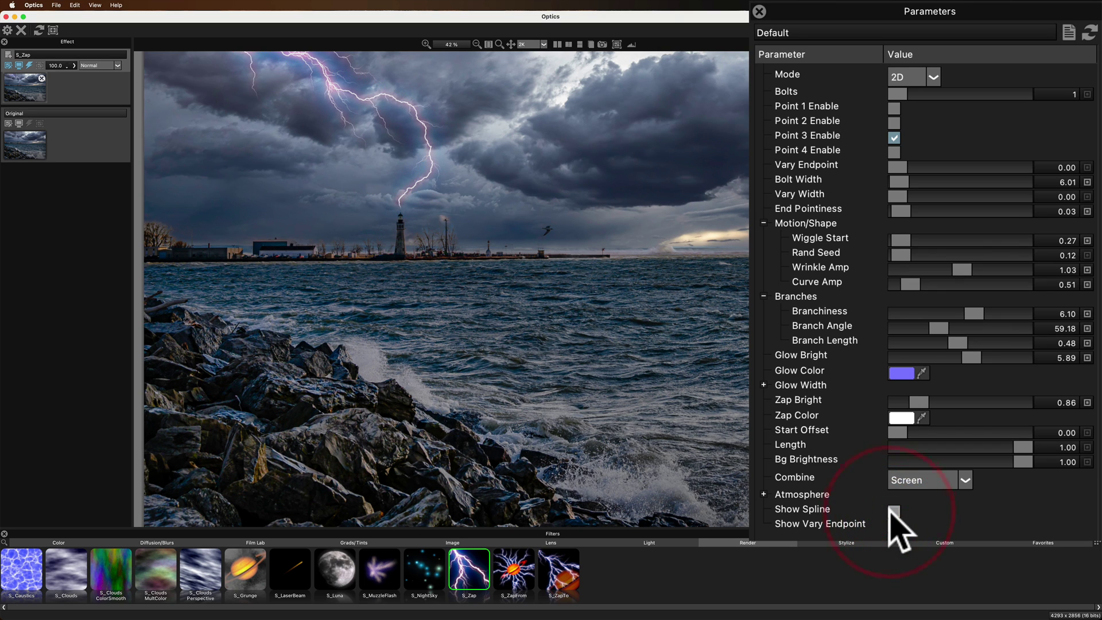
left_click(894, 510)
Step: Nudge the bolt's top-left start point slightly up-right, then turn Show Spline off
scroll(644, 244, "down", 2)
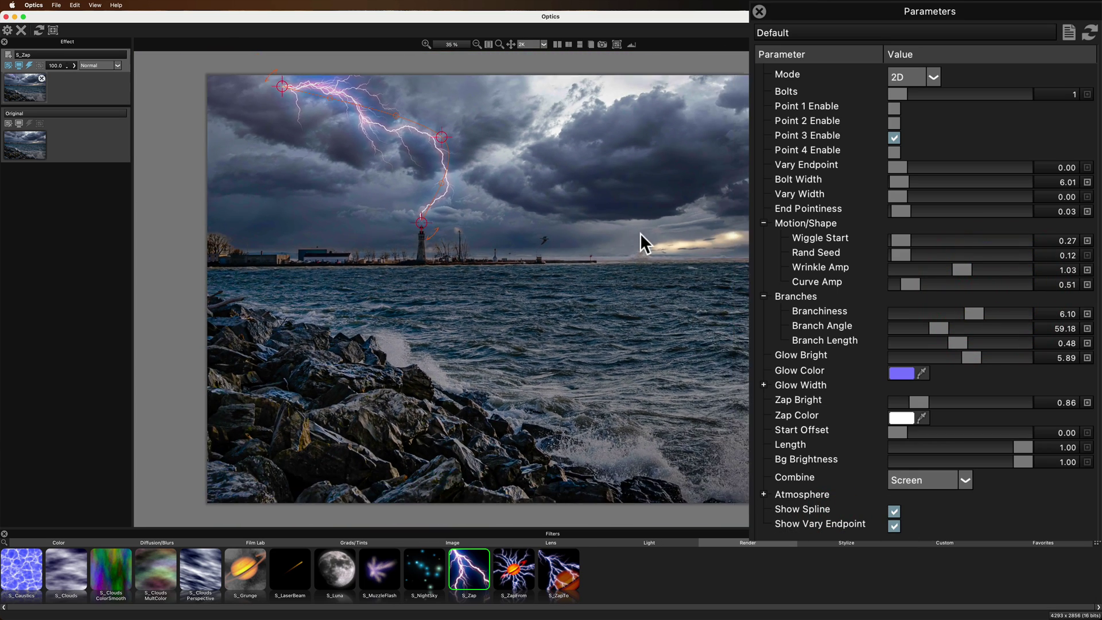
scroll(644, 244, "down", 2)
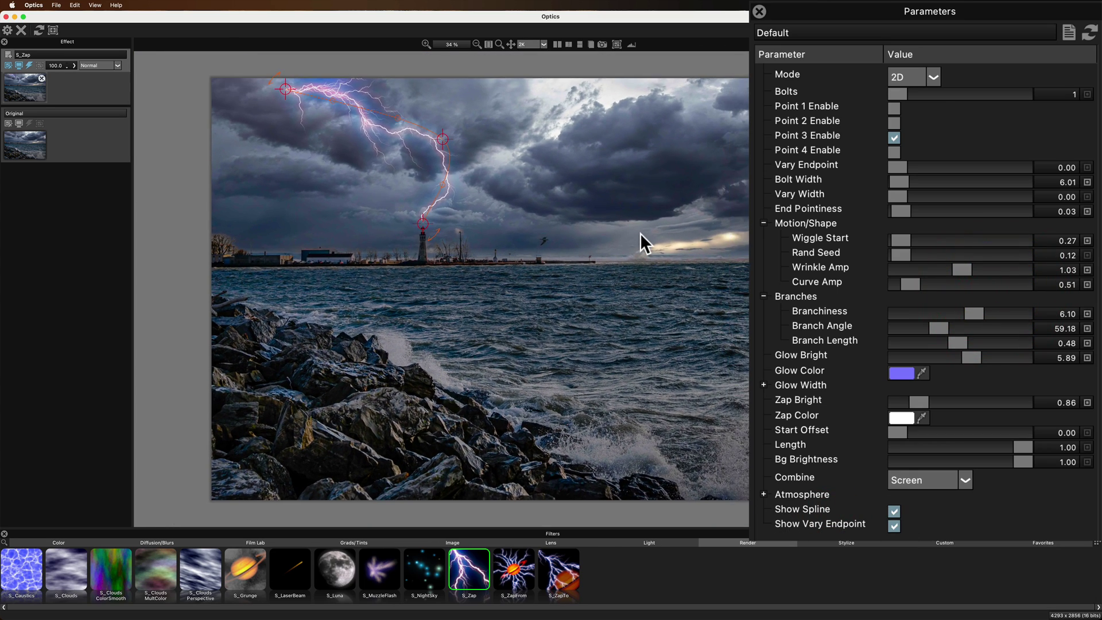
left_click(894, 510)
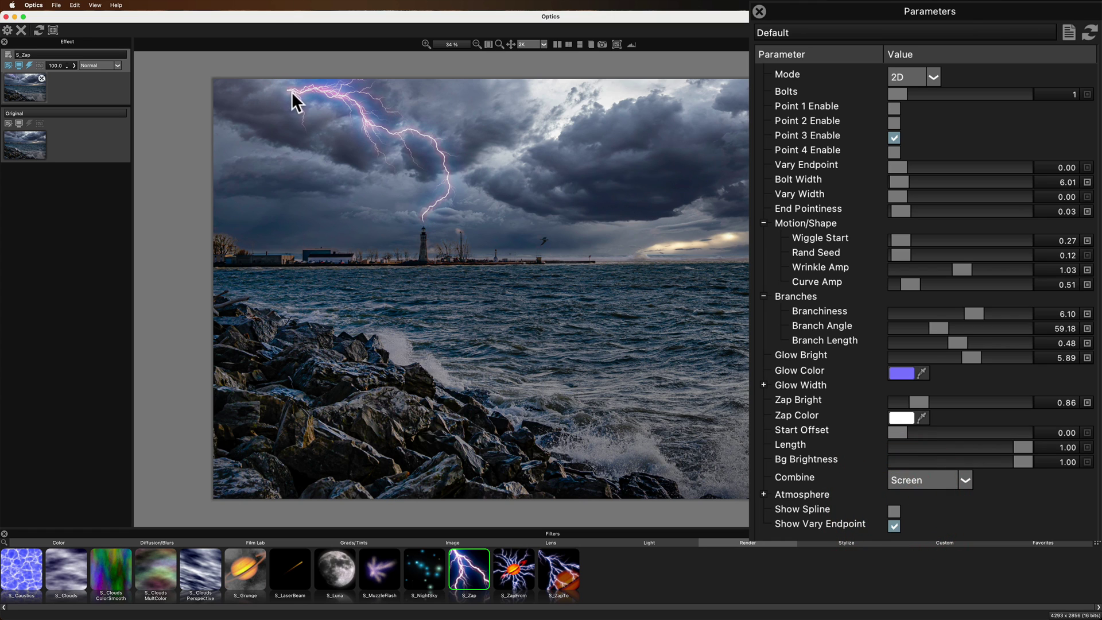
left_click(893, 510)
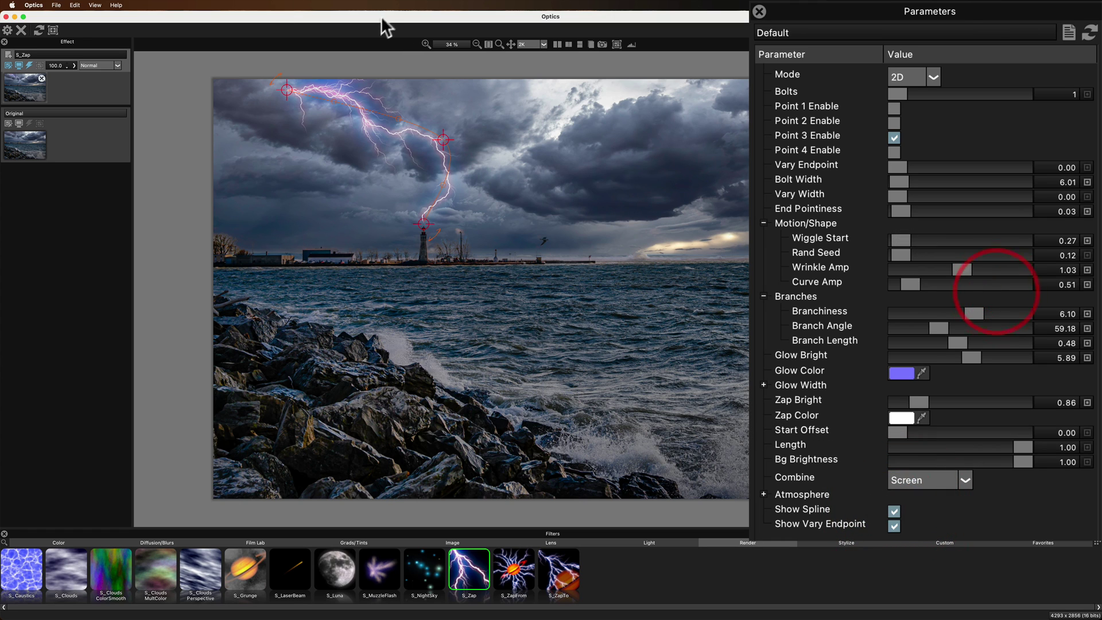
mouse_move(297, 98)
left_mouse_down()
mouse_move(253, 104)
mouse_move(302, 95)
left_mouse_up()
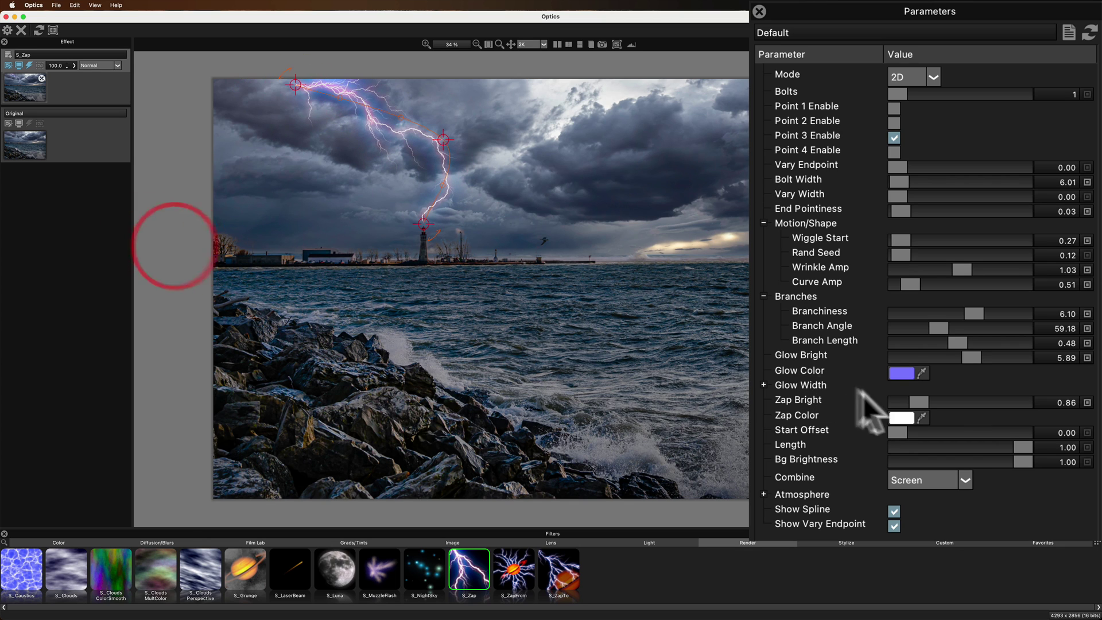
left_click(893, 510)
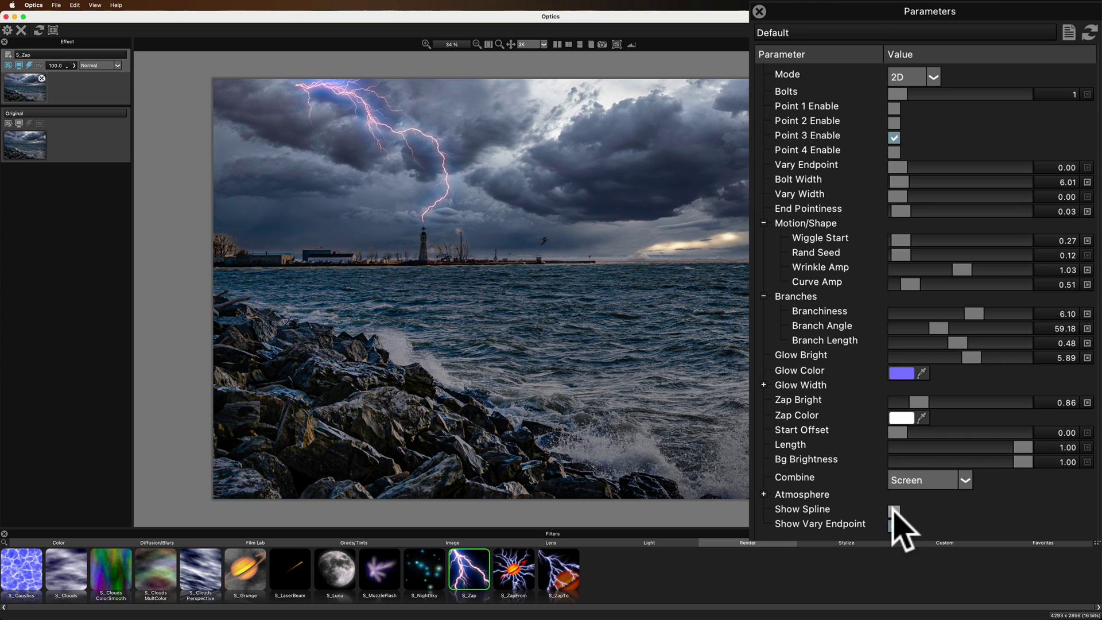
Step: Quit Optics and save the lightning-struck image back to Lightroom Classic
left_click(894, 510)
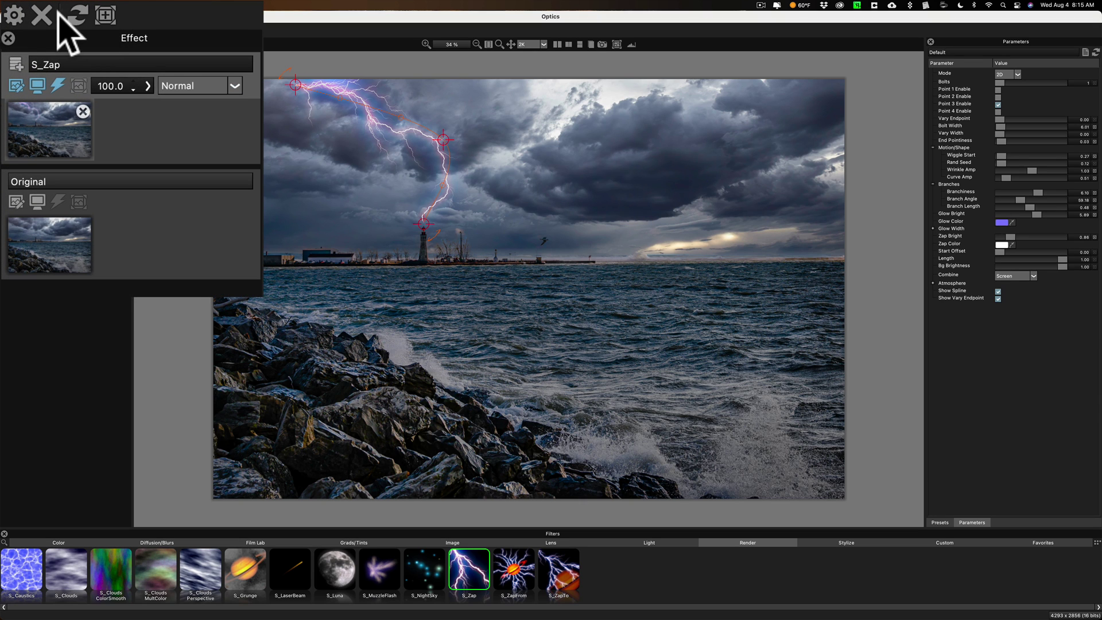
left_click(22, 31)
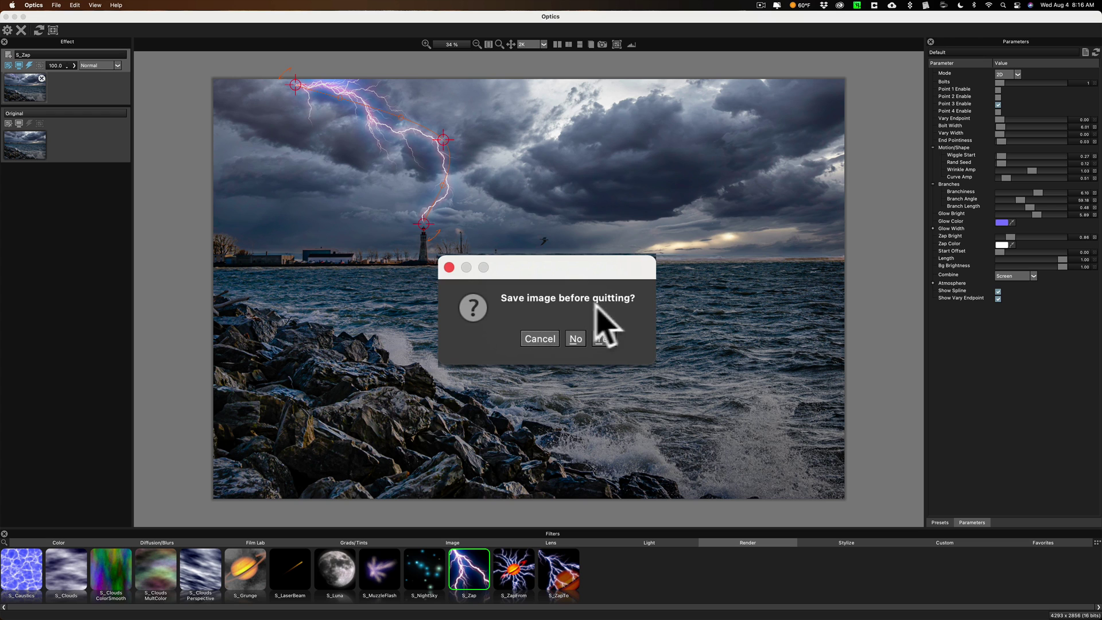
left_click(602, 336)
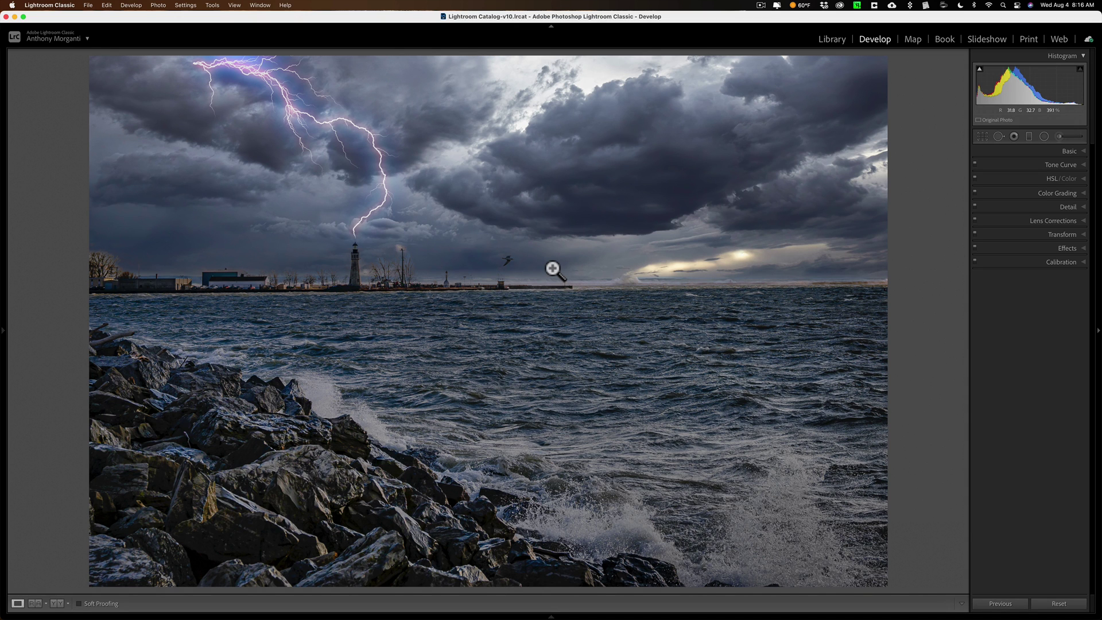
Step: Show the filmstrip with F6 and alternate between the original and lightning-edited thumbnails
key("F6")
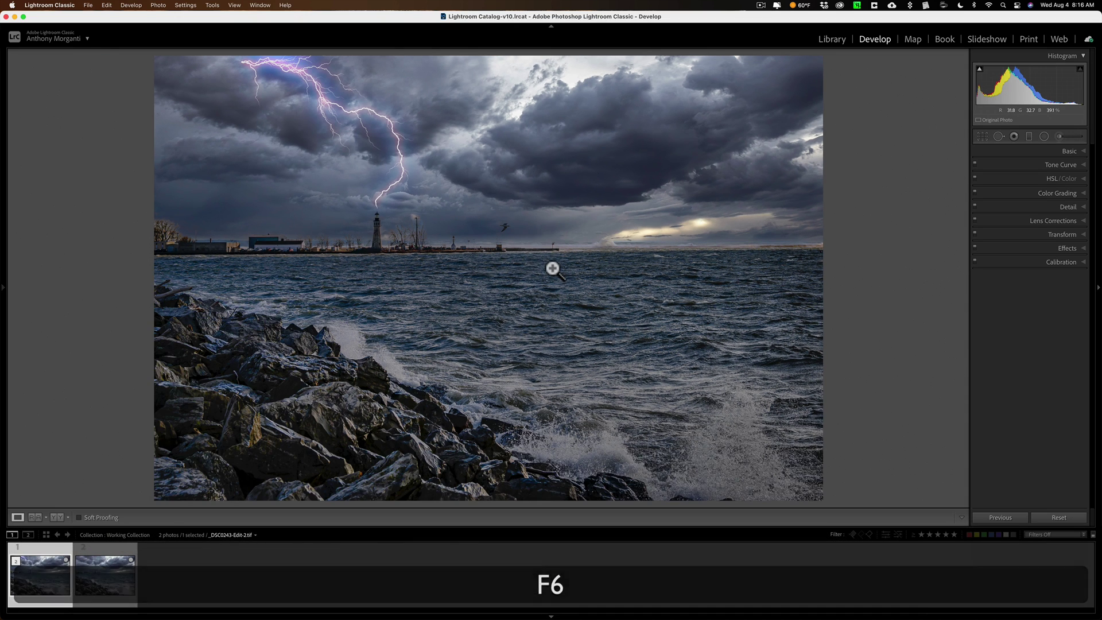
left_click(103, 580)
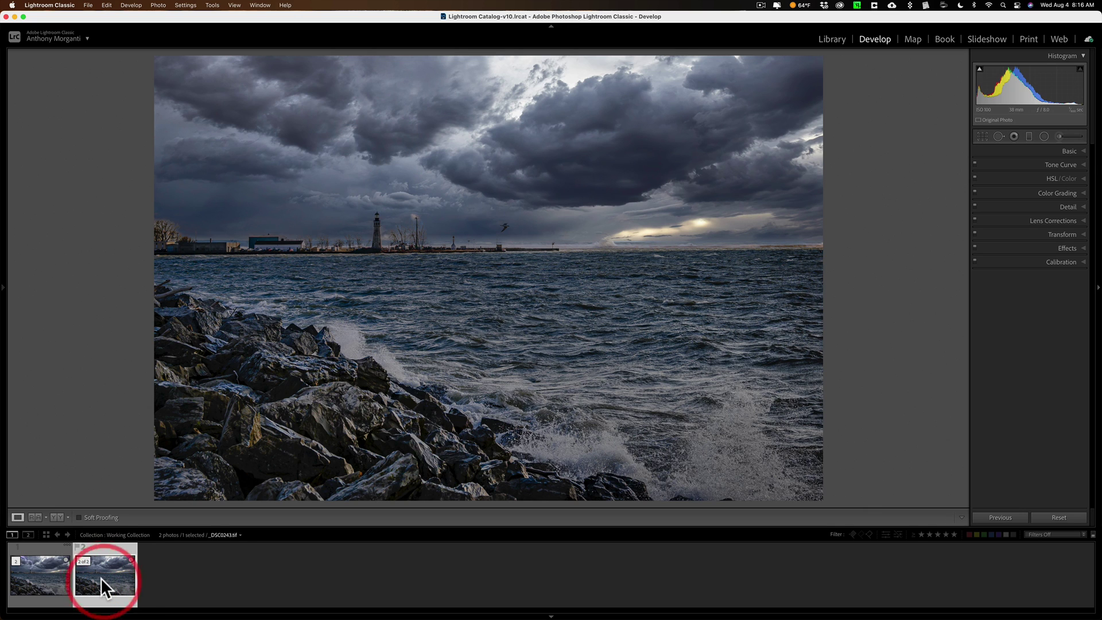
left_click(33, 576)
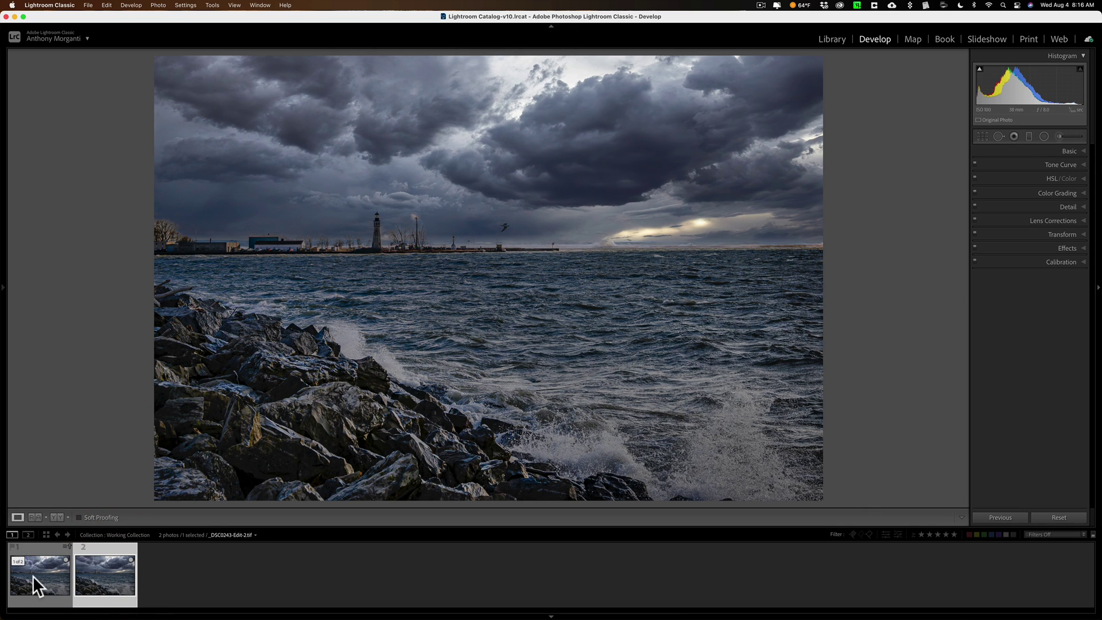
left_click(38, 576)
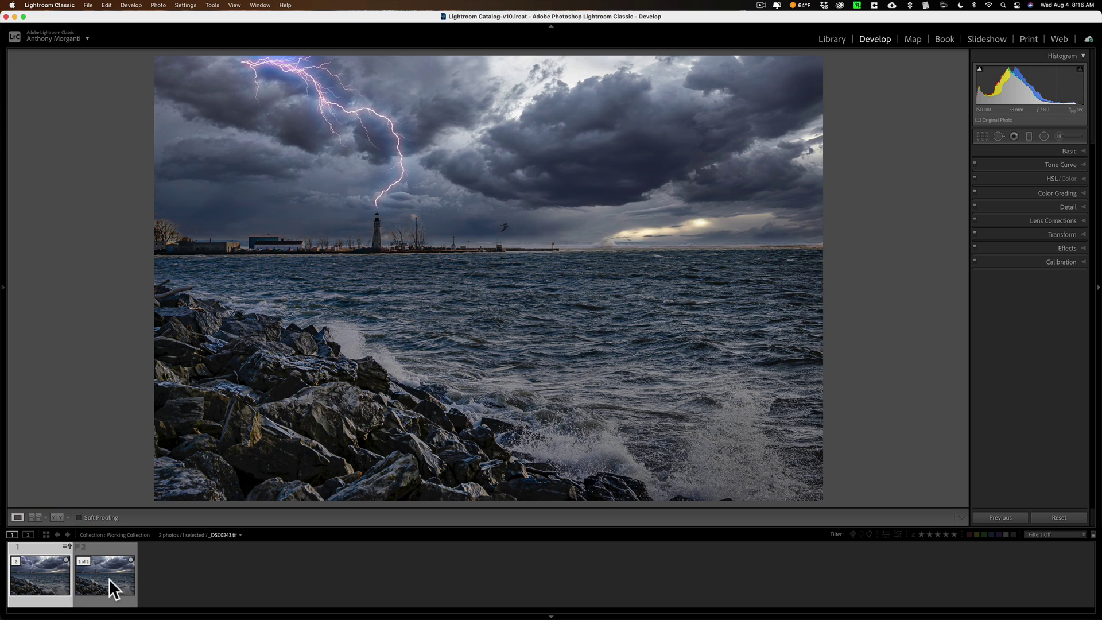
left_click(109, 579)
left_click(49, 576)
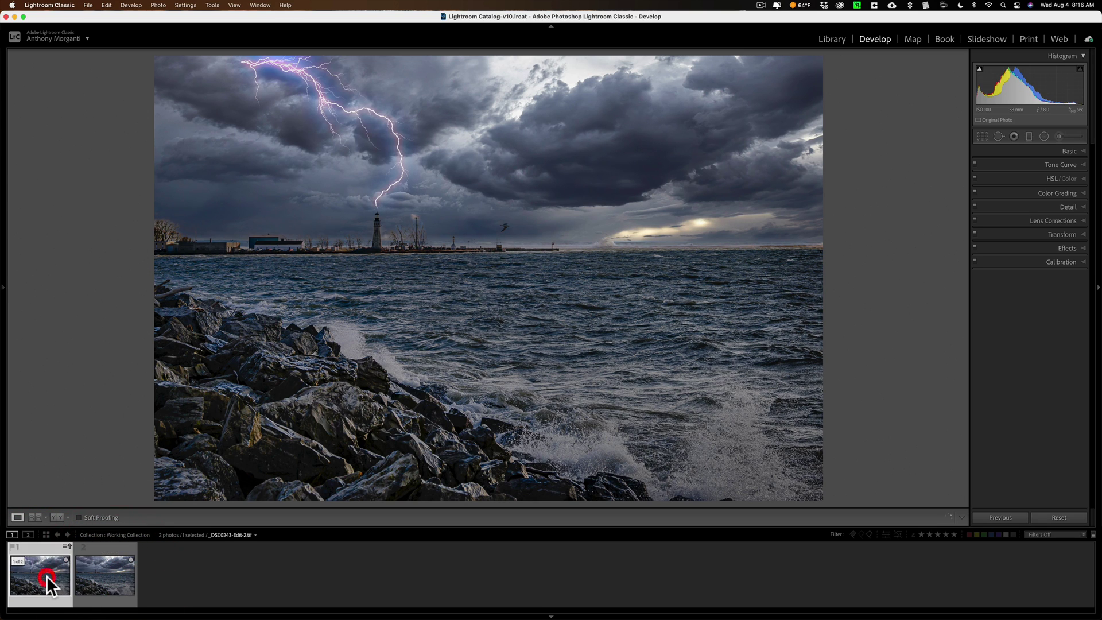